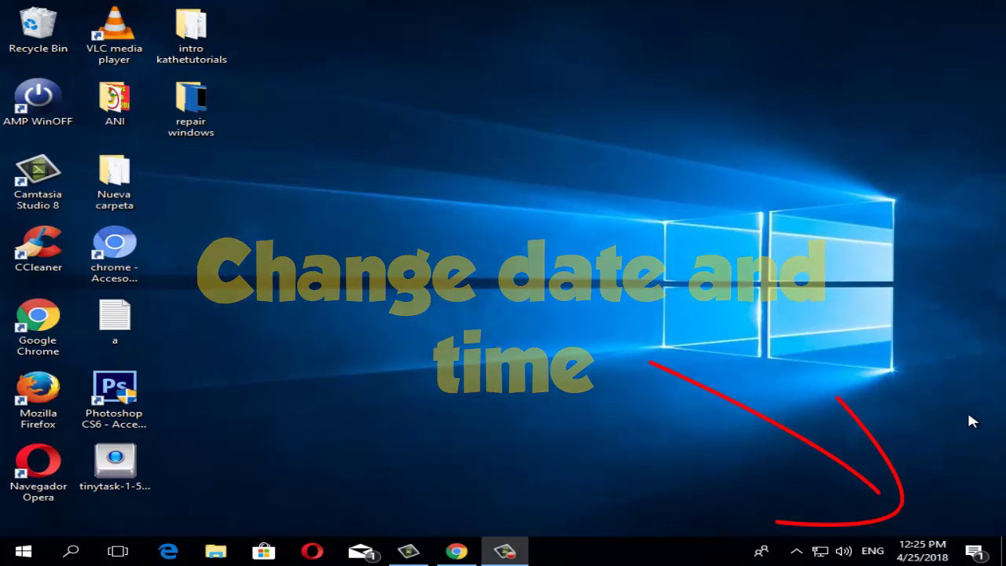
- Check the system date and time and browse the calendar between April and March 2018
{"action": "left_click", "coordinate": [922, 555]}
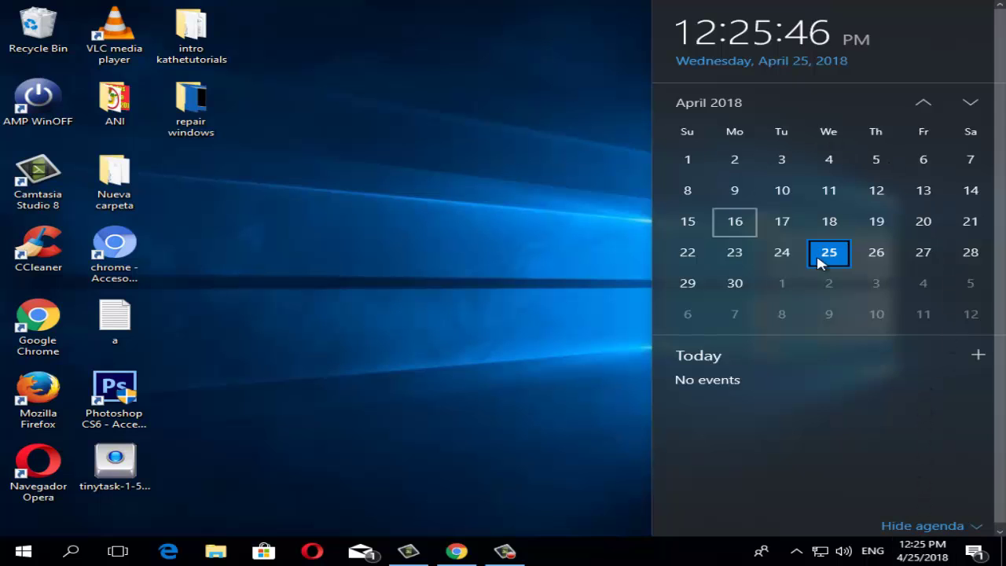
{"action": "left_click", "coordinate": [926, 104]}
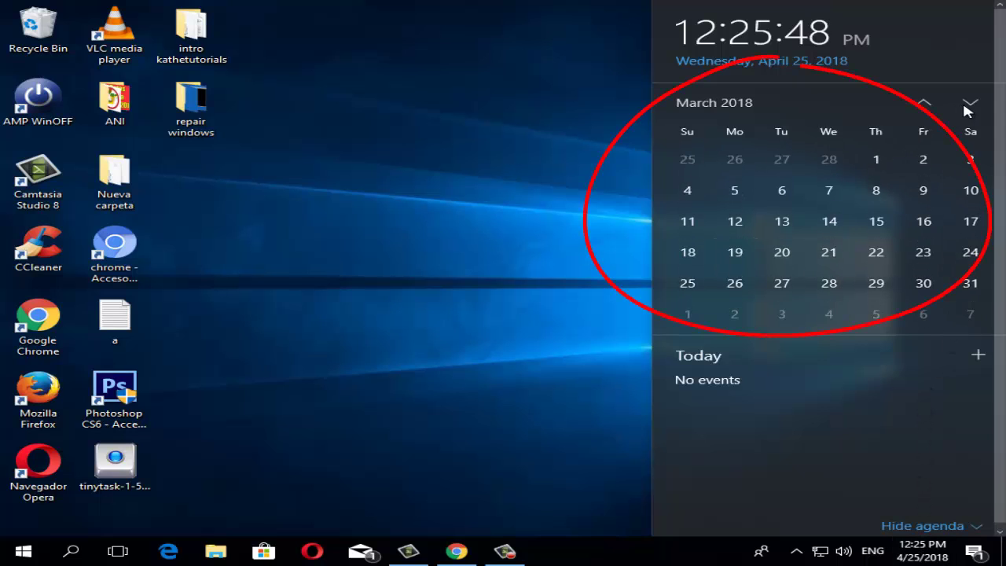
{"action": "left_click", "coordinate": [971, 103]}
{"action": "left_click", "coordinate": [924, 102]}
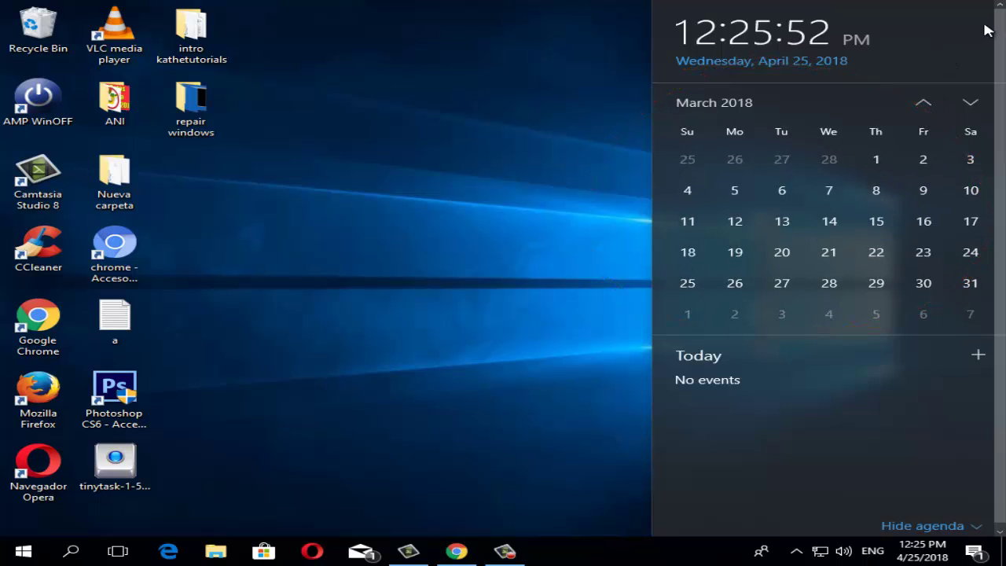
{"action": "left_click", "coordinate": [454, 206]}
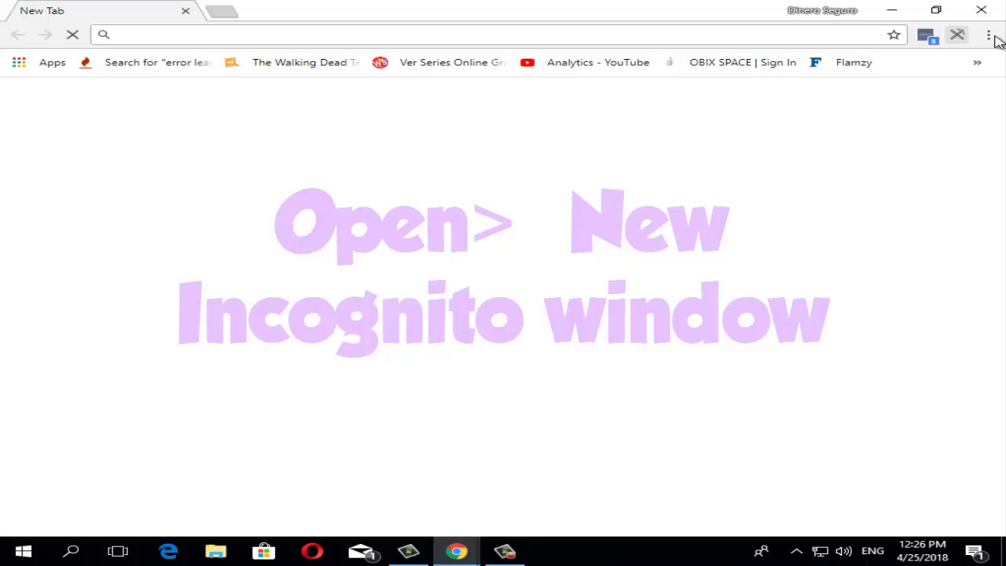
- Open a new incognito window for testing the faulty website and close it again
{"action": "left_click", "coordinate": [993, 36]}
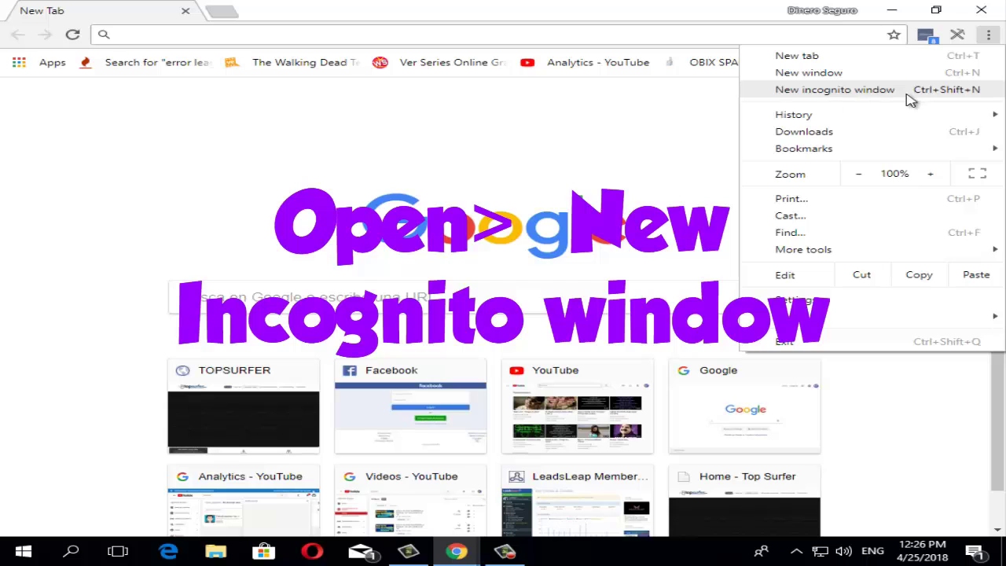
{"action": "left_click", "coordinate": [865, 100]}
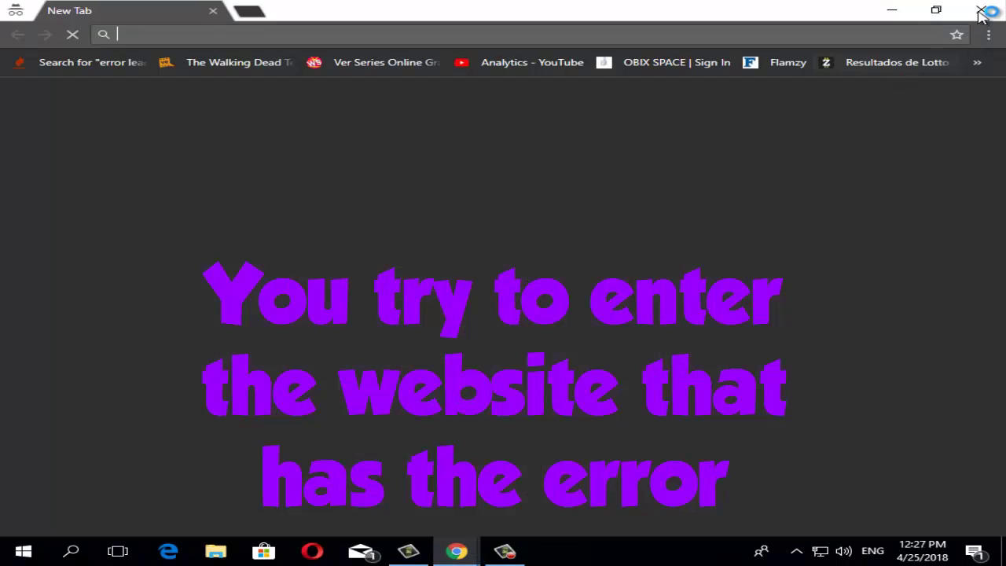
{"action": "left_click", "coordinate": [983, 11]}
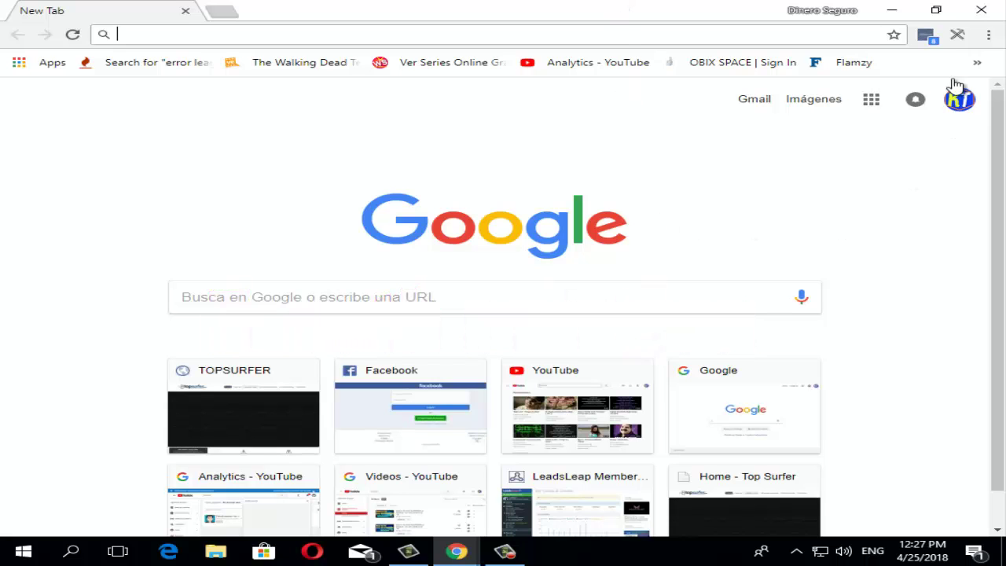
- Open the browser's page for managing installed extensions
{"action": "left_click", "coordinate": [989, 34]}
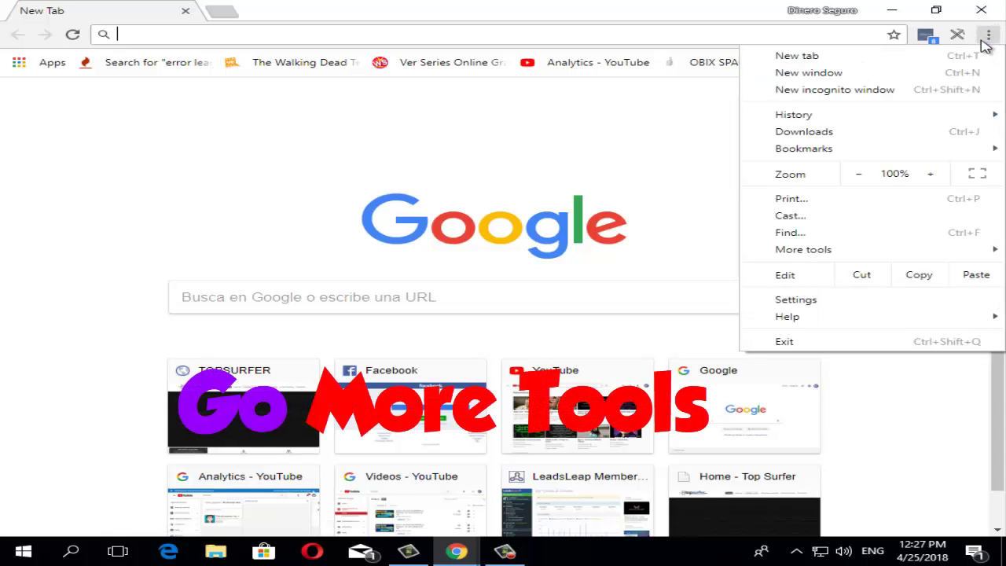
{"action": "mouse_move", "coordinate": [837, 253]}
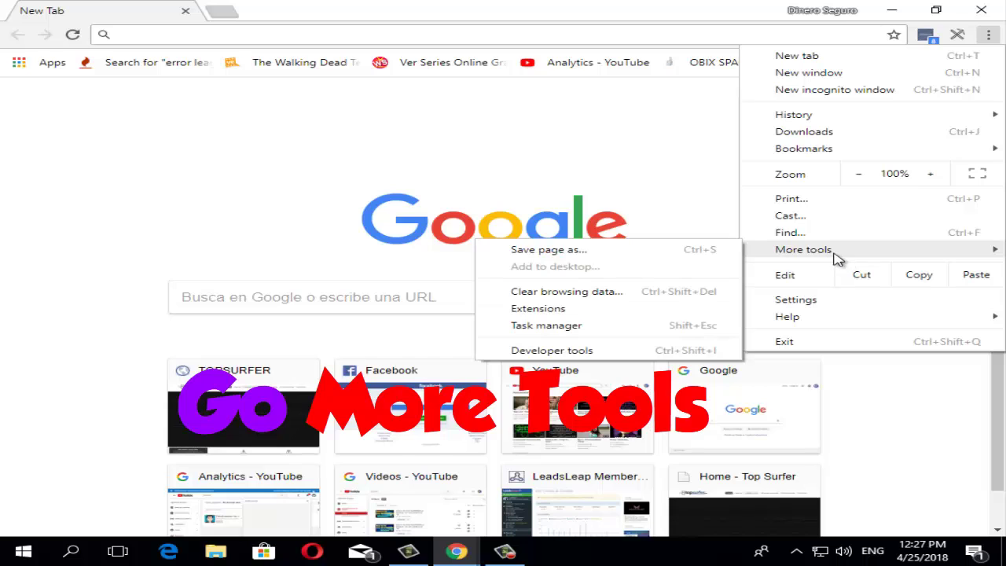
{"action": "left_click", "coordinate": [555, 309]}
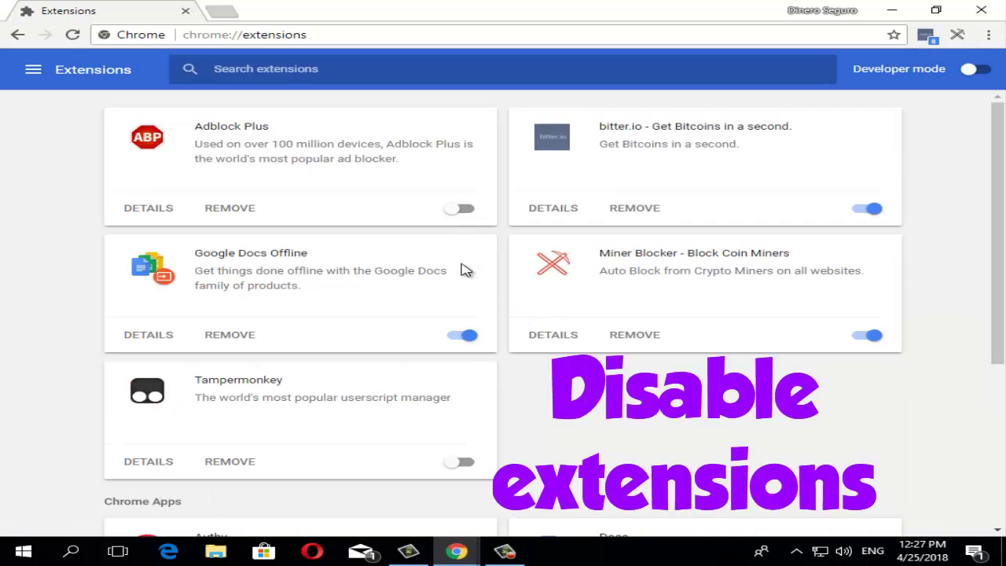
- Disable and re-enable the Google Docs Offline and Miner Blocker extensions, and return to the new tab page
{"action": "left_click", "coordinate": [460, 338]}
{"action": "left_click", "coordinate": [466, 338]}
{"action": "left_click", "coordinate": [870, 338]}
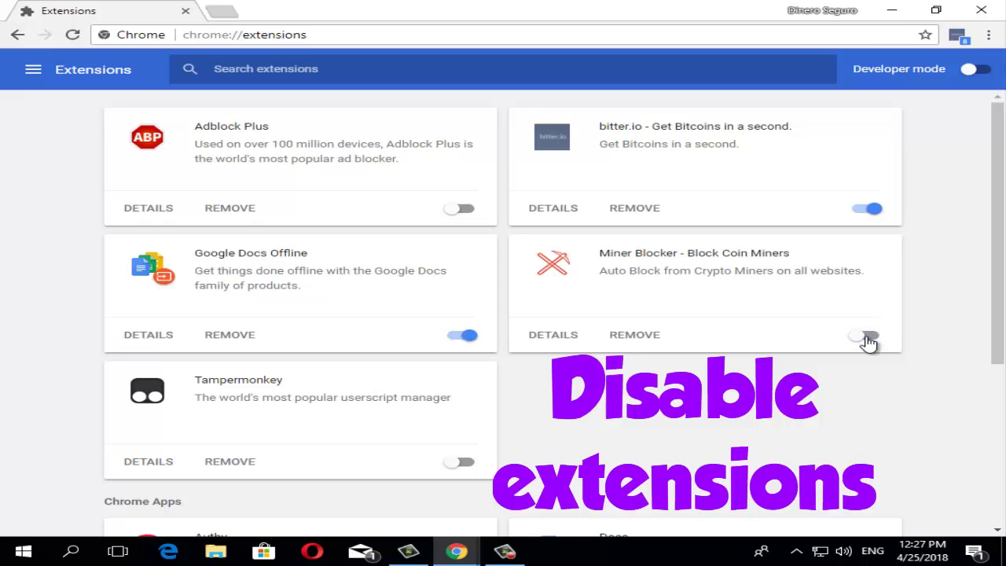
{"action": "left_click", "coordinate": [870, 338]}
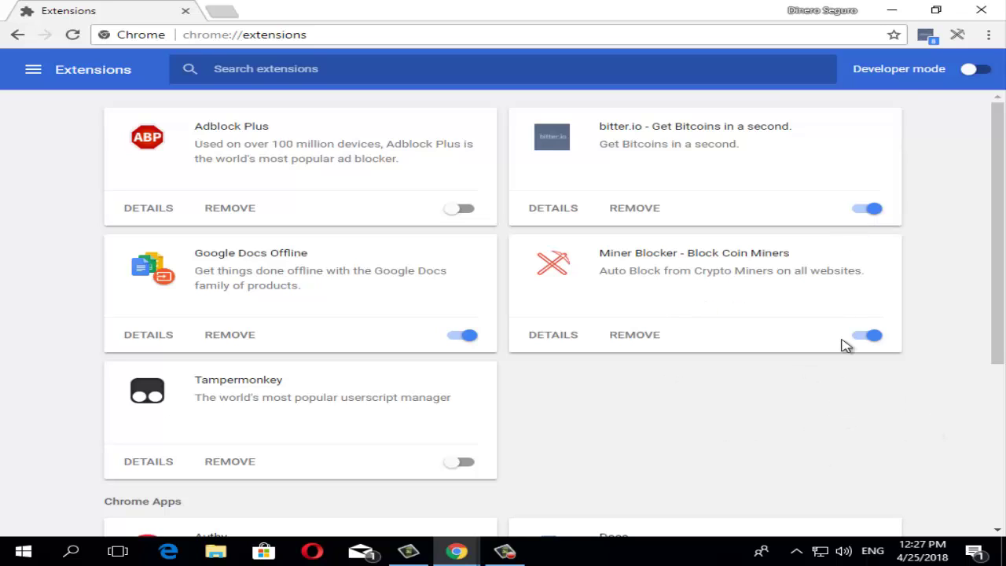
{"action": "left_click", "coordinate": [25, 37]}
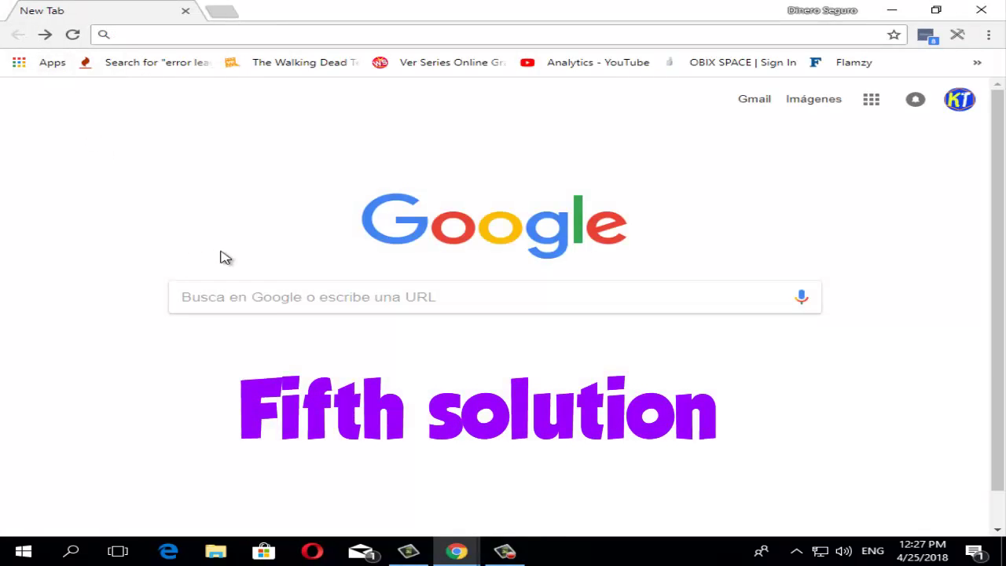
- Expand the advanced browser settings and open the system proxy settings
{"action": "left_click", "coordinate": [989, 34]}
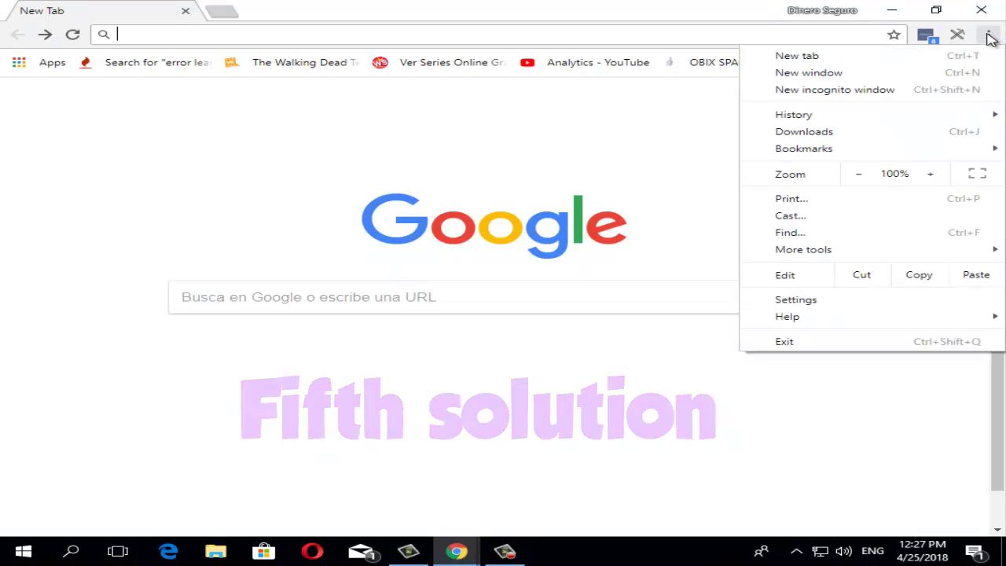
{"action": "left_click", "coordinate": [810, 302]}
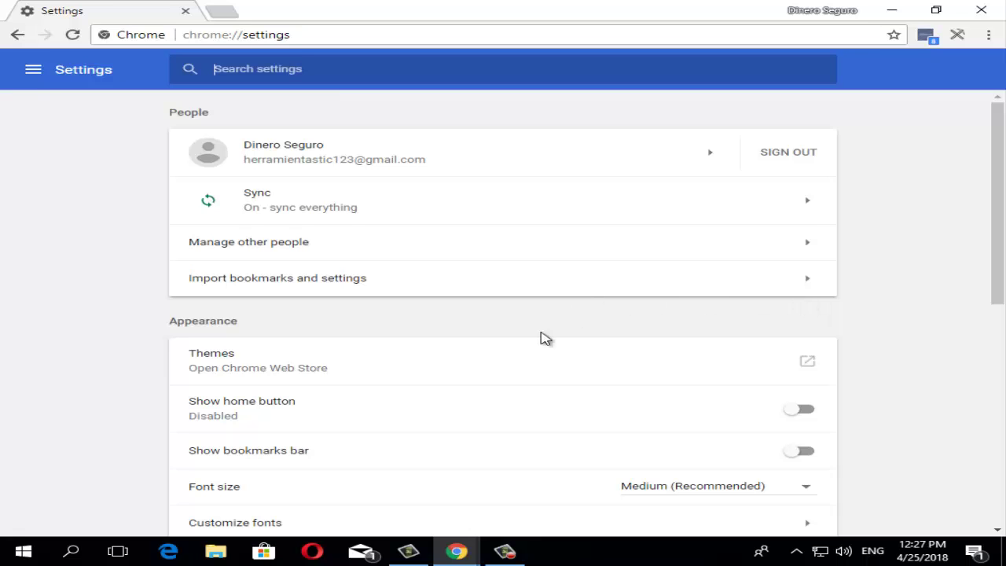
{"action": "scroll", "coordinate": [512, 353], "scroll_direction": "down", "scroll_amount": 6}
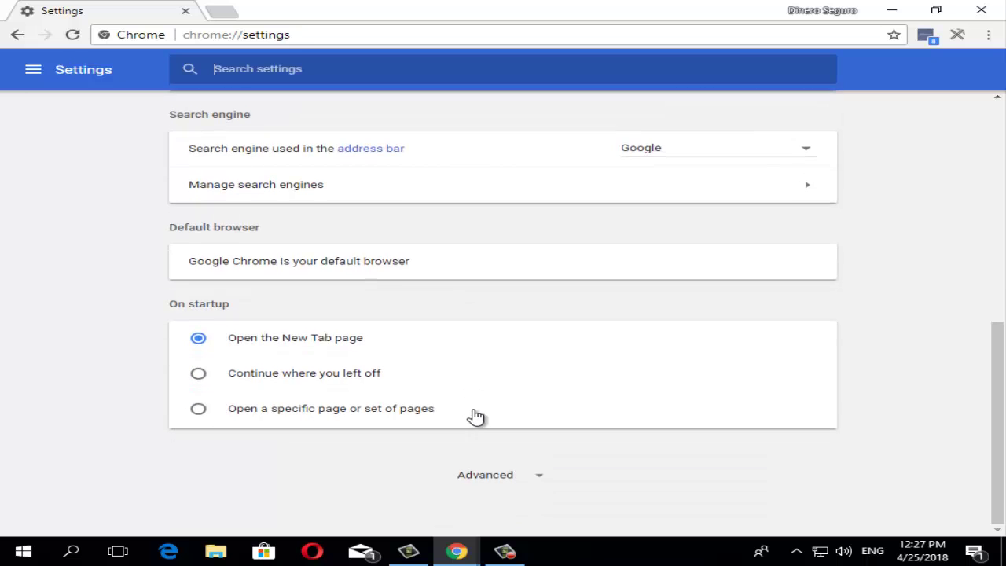
{"action": "left_click", "coordinate": [494, 477]}
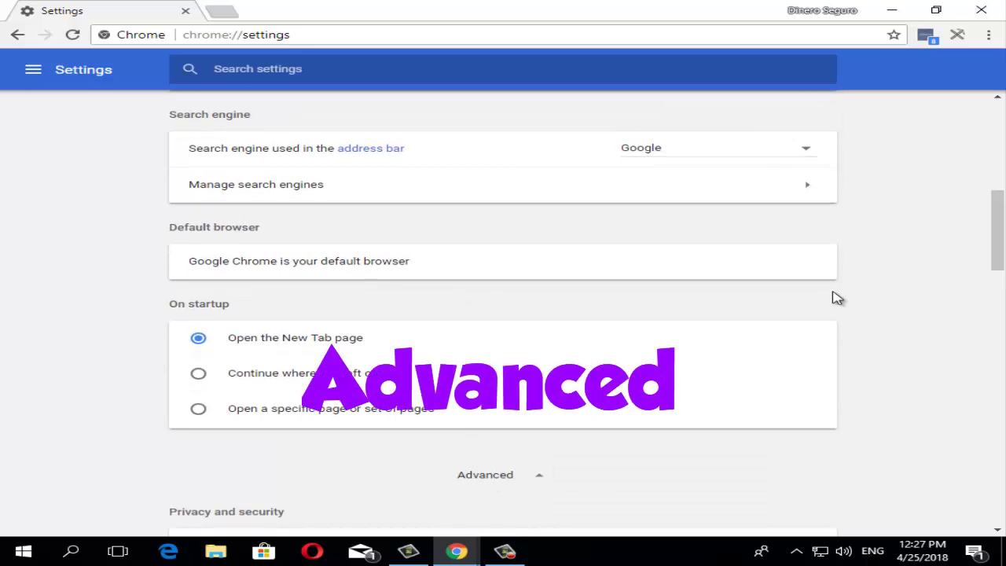
{"action": "left_click_drag", "start_coordinate": [999, 225], "coordinate": [968, 485]}
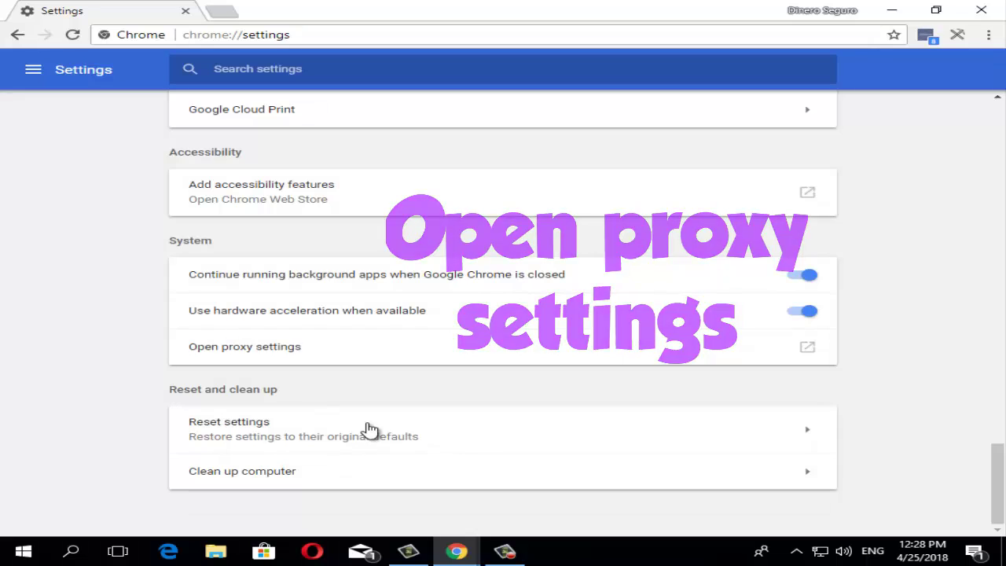
{"action": "scroll", "coordinate": [386, 393], "scroll_direction": "up", "scroll_amount": 1}
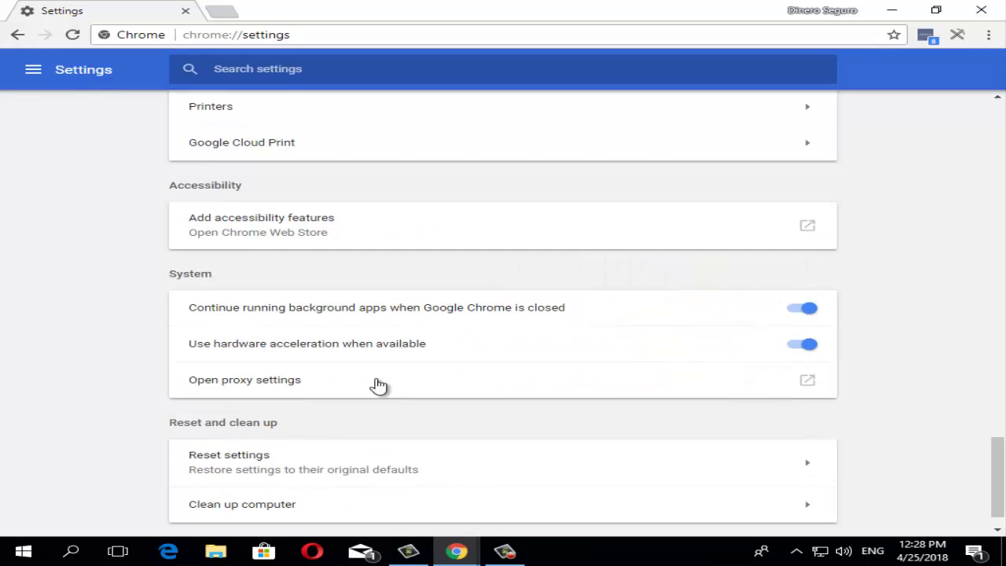
{"action": "left_click", "coordinate": [808, 383]}
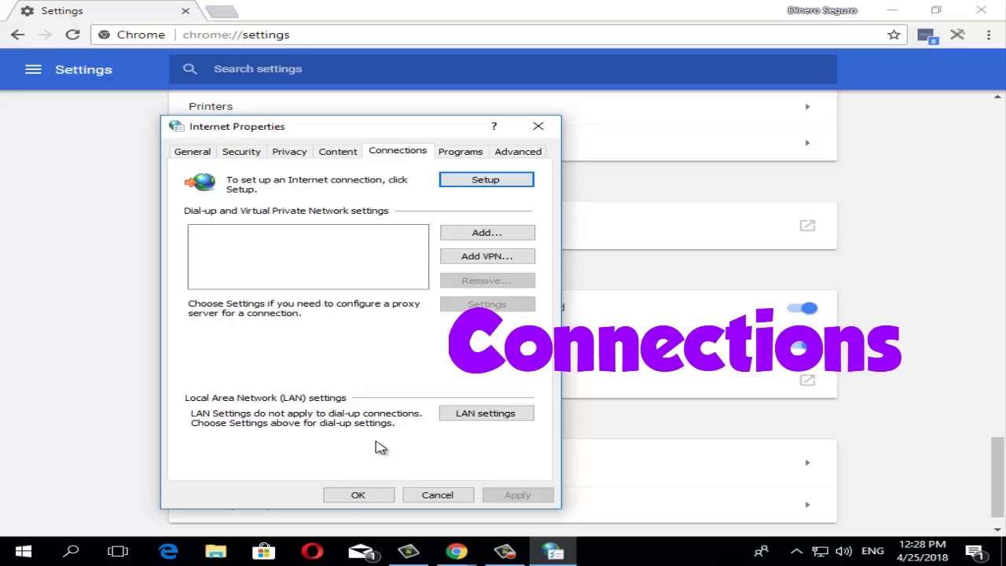
- Switch the proxy server option in the LAN settings on and off again, cancel both dialogs and close the browser
{"action": "left_click", "coordinate": [486, 415]}
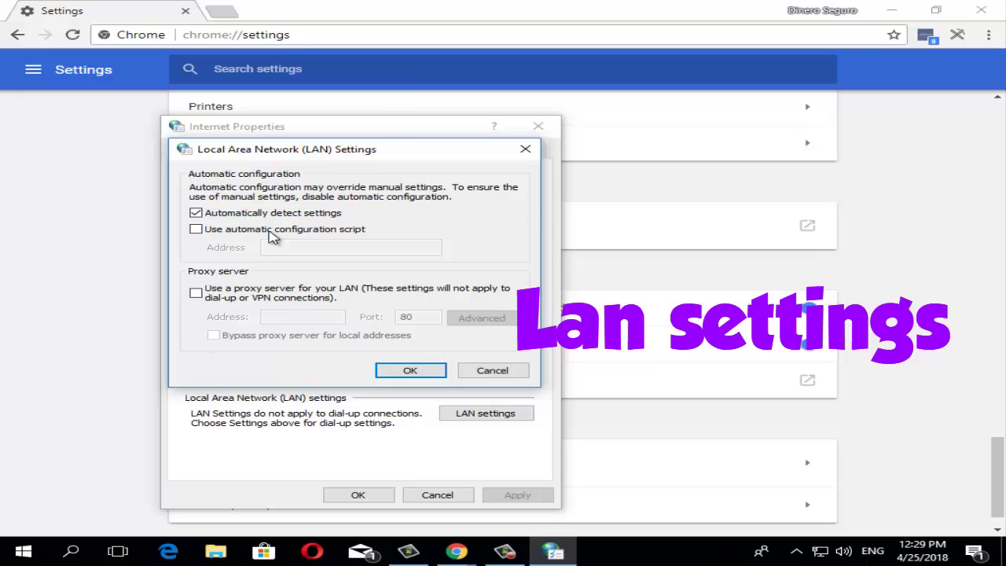
{"action": "left_click", "coordinate": [197, 293]}
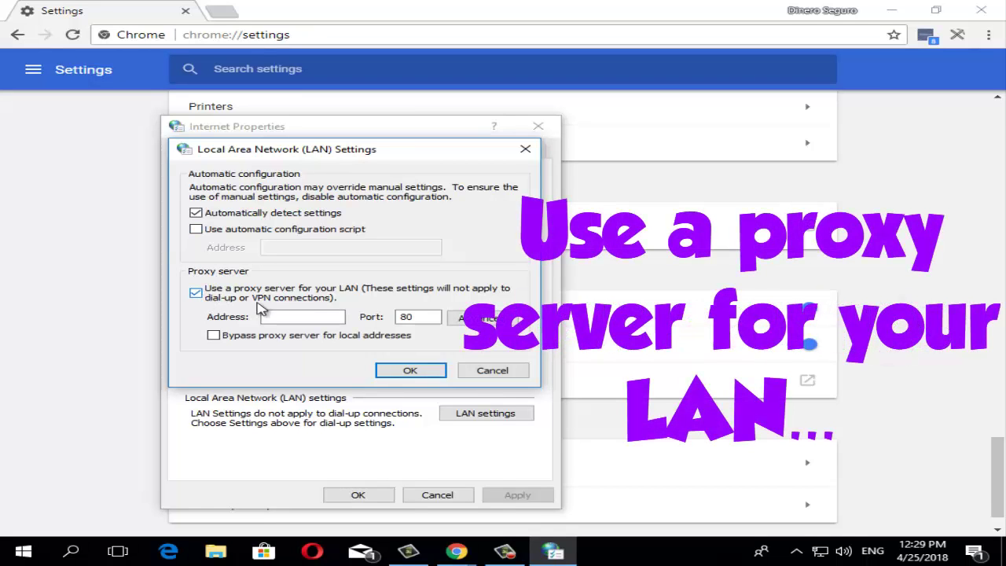
{"action": "left_click", "coordinate": [196, 296]}
{"action": "left_click", "coordinate": [483, 371]}
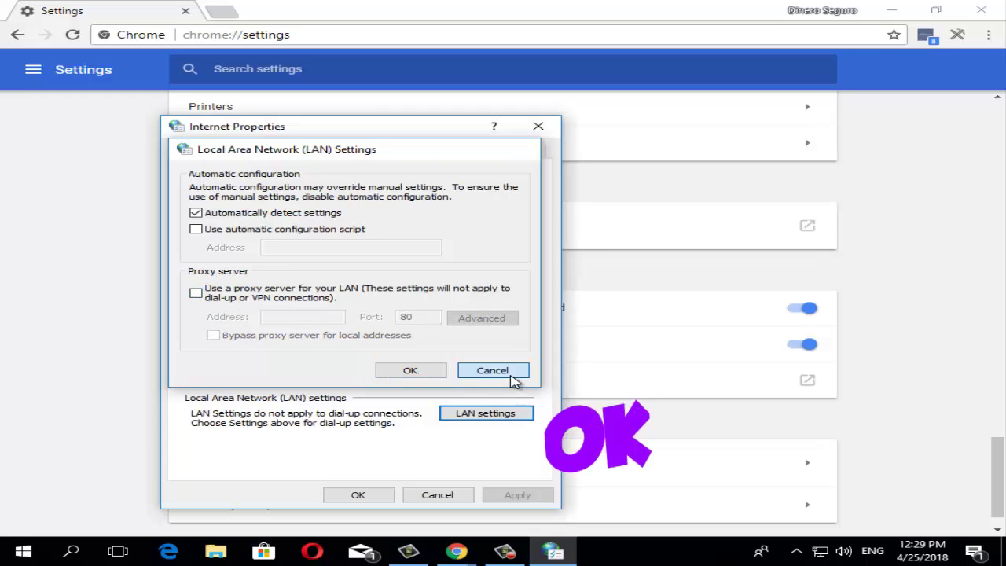
{"action": "left_click", "coordinate": [469, 495]}
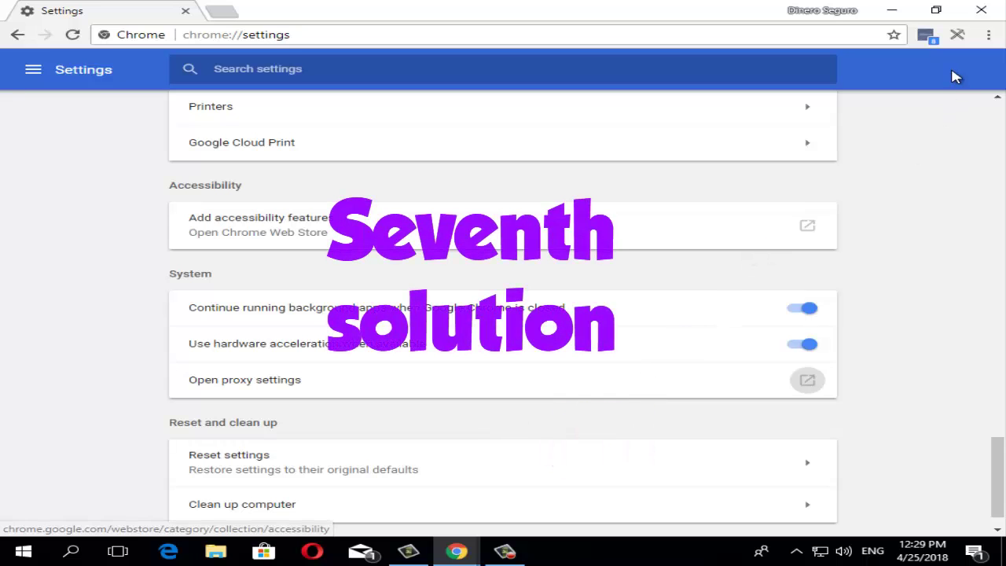
{"action": "left_click", "coordinate": [983, 11]}
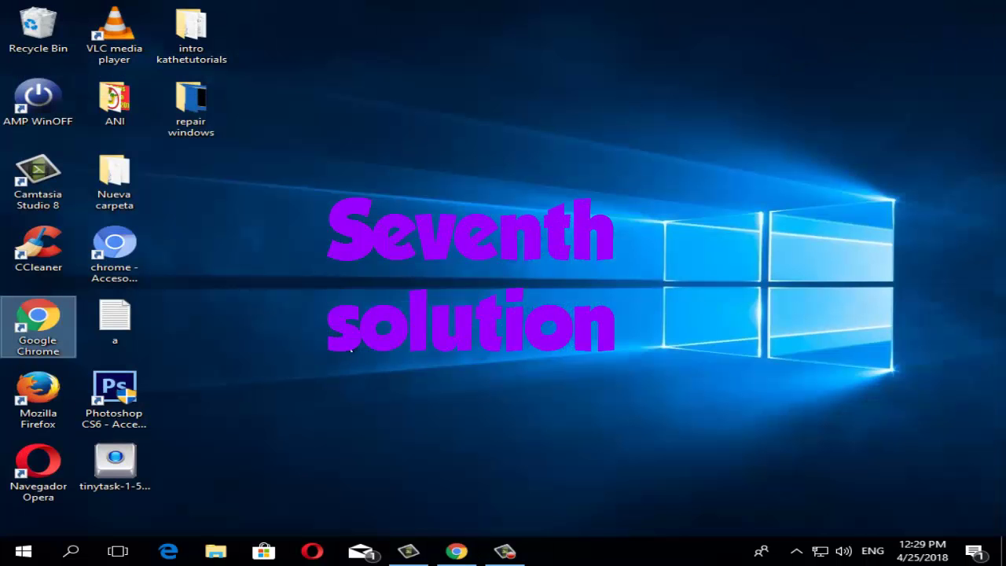
- Open the Update & Security section of Windows Settings
{"action": "left_click", "coordinate": [39, 552]}
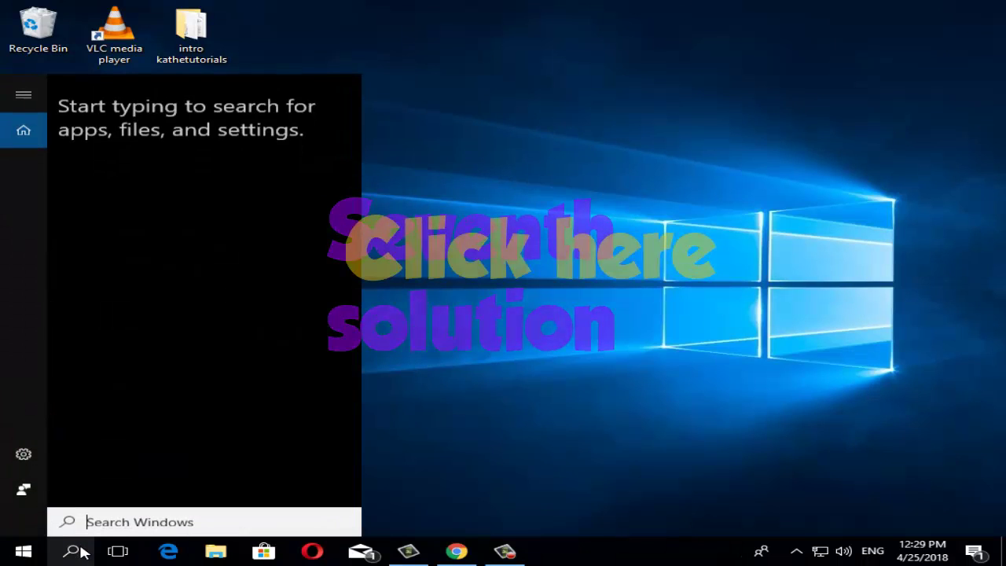
{"action": "left_click", "coordinate": [26, 552]}
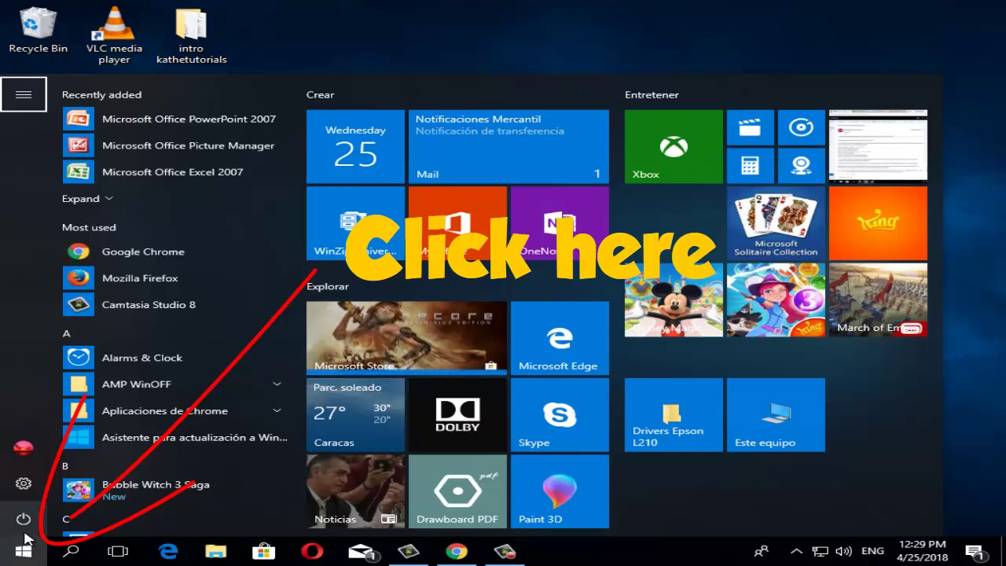
{"action": "left_click", "coordinate": [23, 485]}
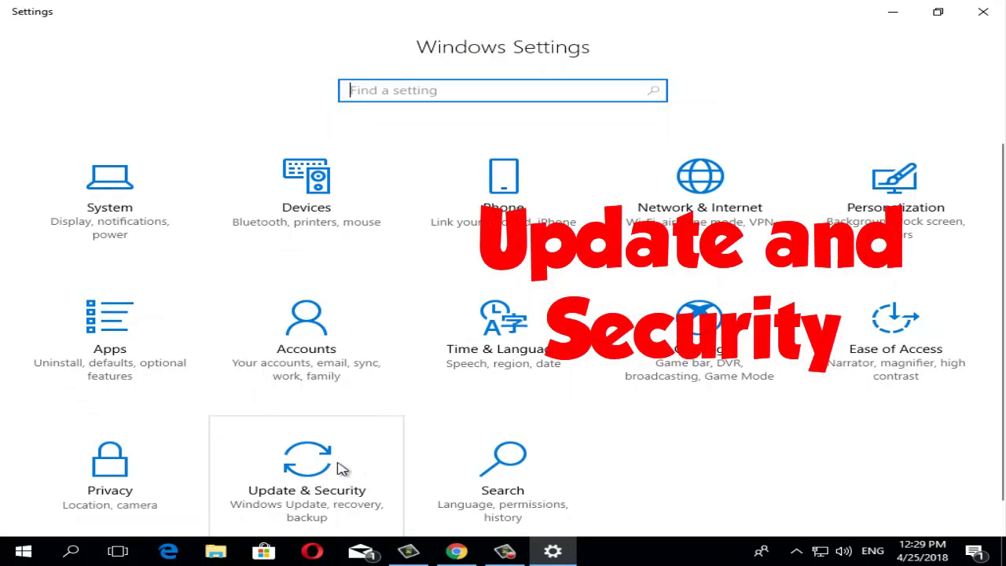
{"action": "left_click", "coordinate": [317, 482]}
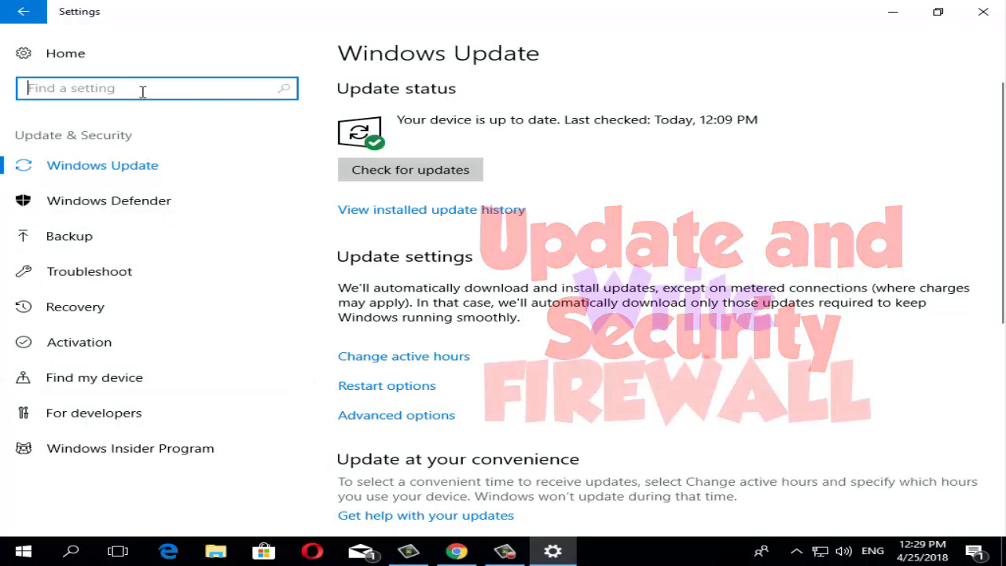
- Search the settings for "firewall", view the options for turning Windows Defender Firewall on or off, and close the firewall window
{"action": "type", "text": "firewall"}
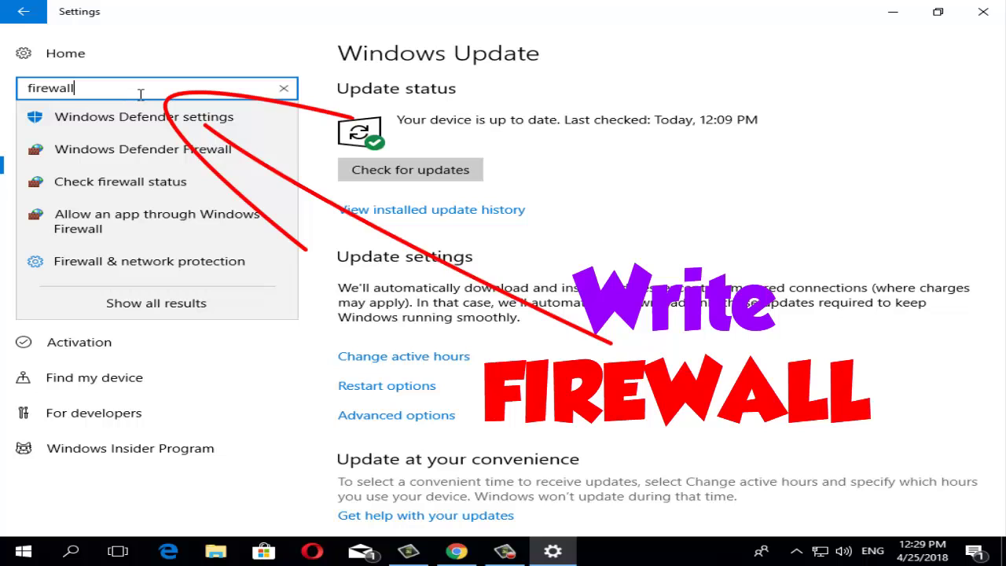
{"action": "left_click", "coordinate": [148, 151]}
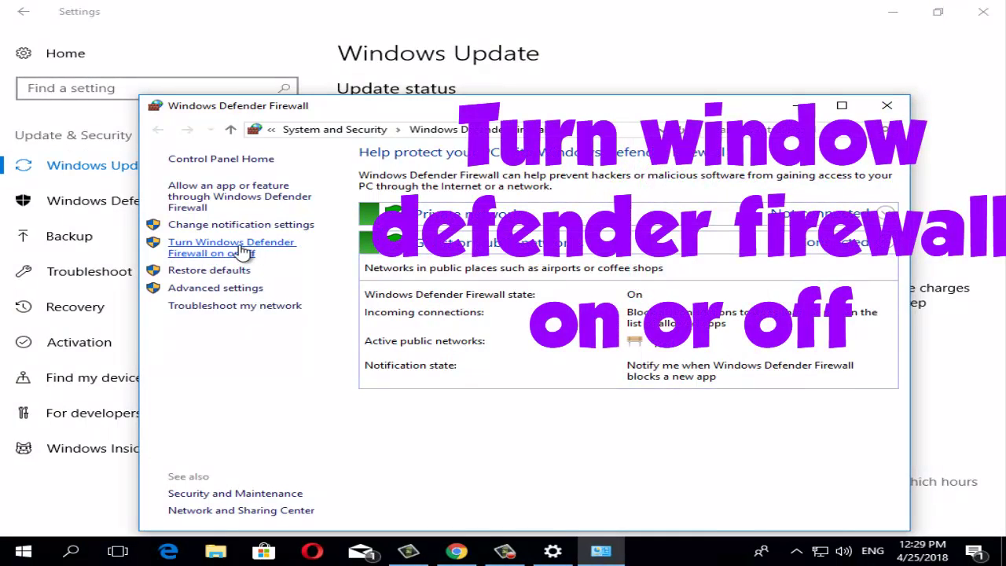
{"action": "left_click", "coordinate": [228, 249]}
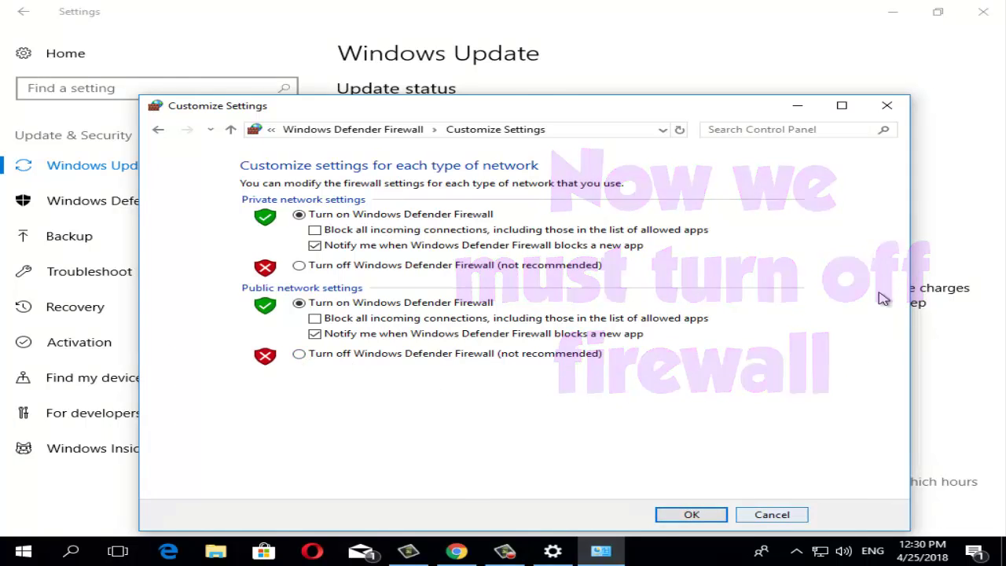
{"action": "left_click", "coordinate": [890, 107]}
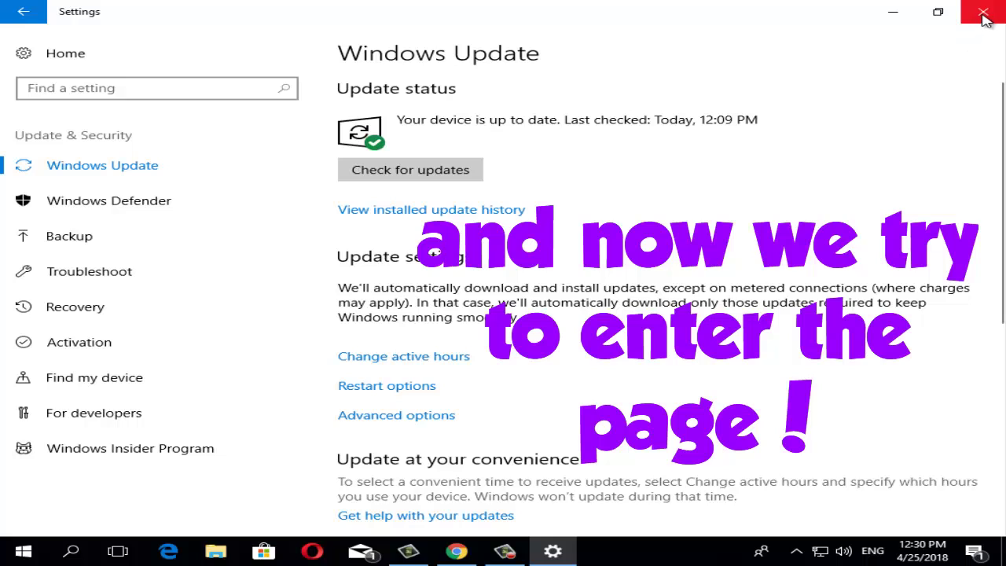